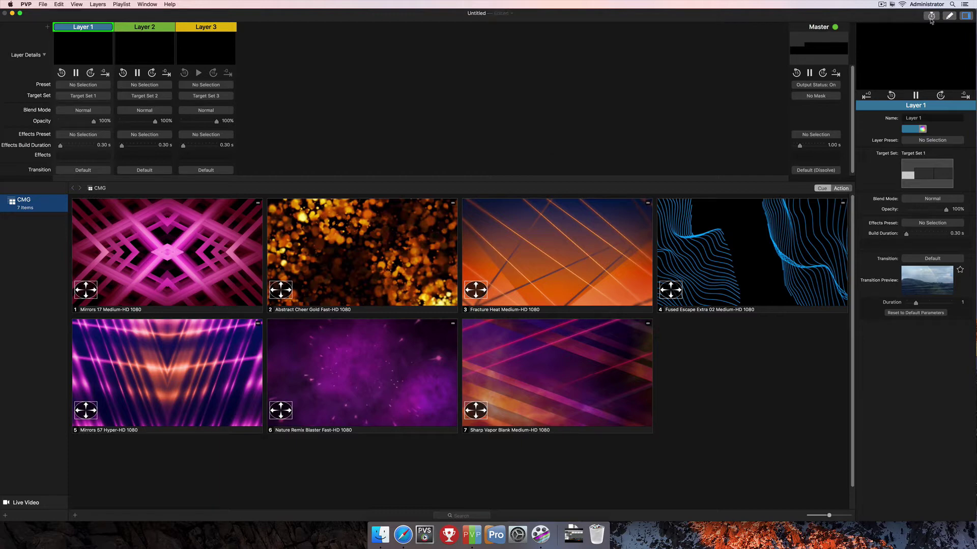
- Choose Scarlett 6i6 USB as the timecode input device and enable timecode listening
{"action": "left_click", "coordinate": [929, 17]}
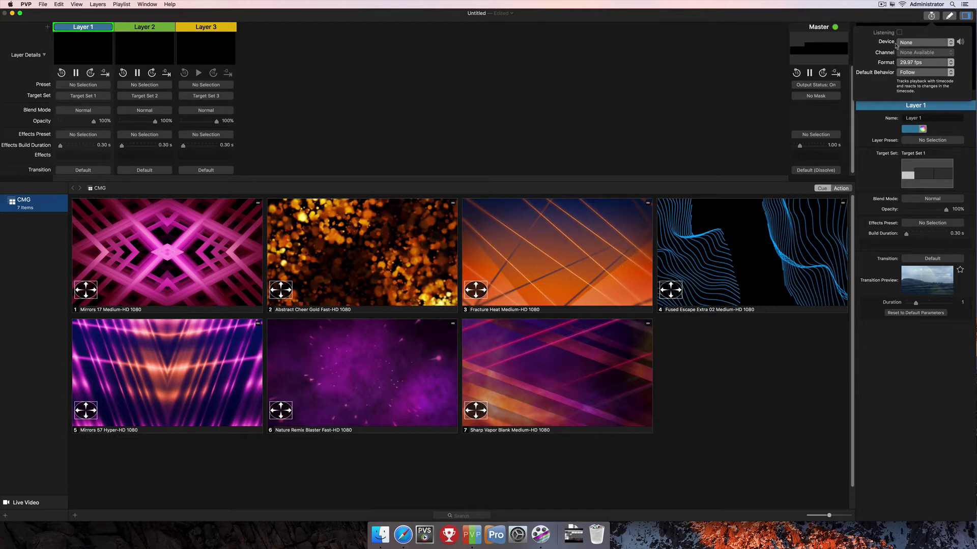
{"action": "left_click", "coordinate": [921, 44]}
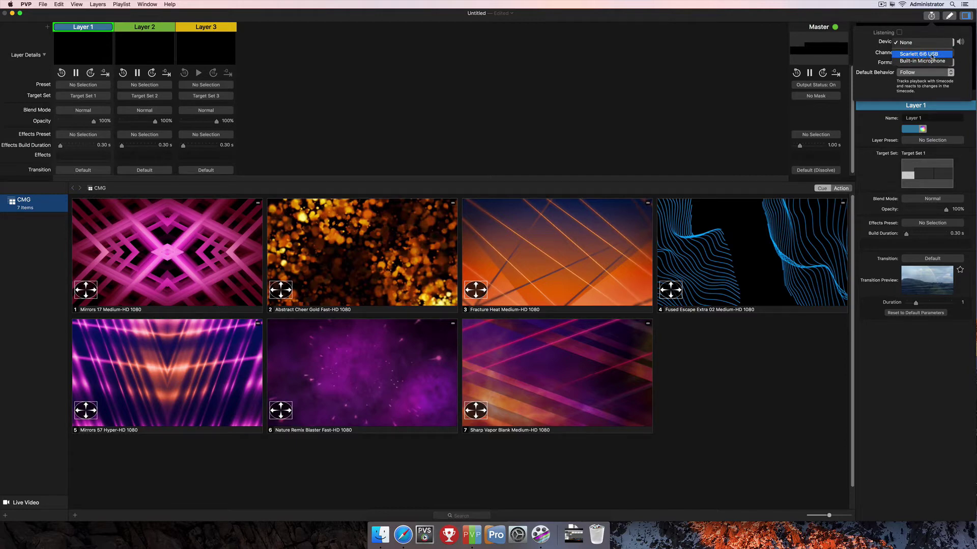
{"action": "left_click", "coordinate": [920, 54]}
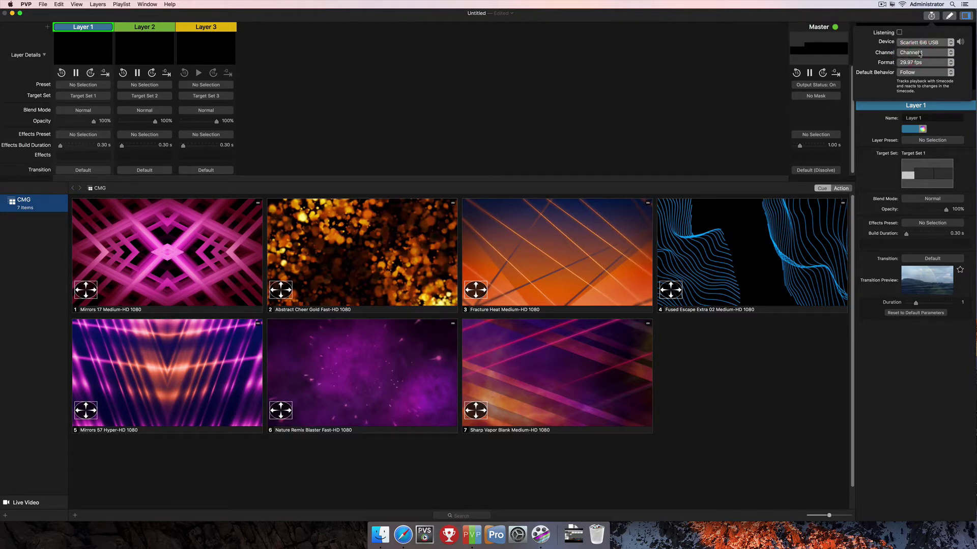
{"action": "left_click", "coordinate": [899, 33]}
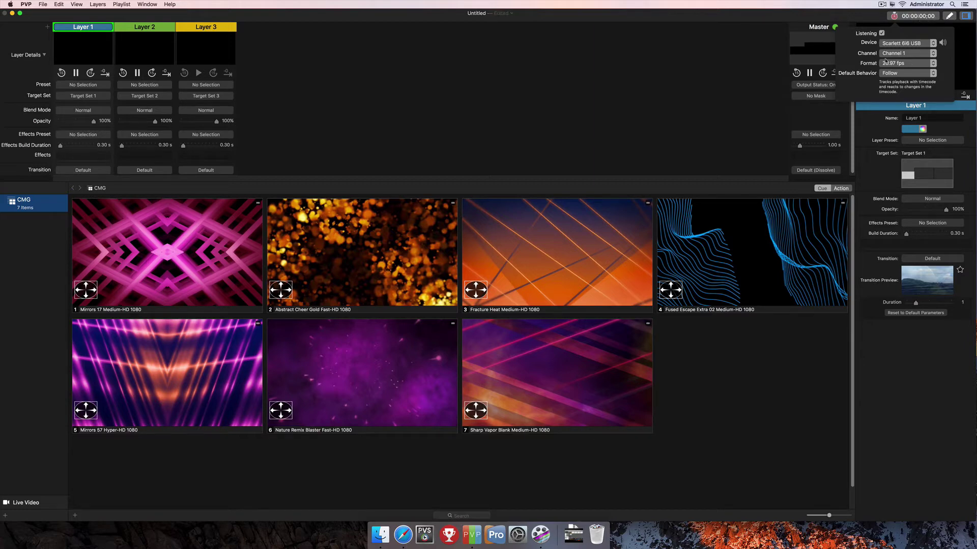
- Set the timecode input to Channel 3 and its format to 29.97 fps
{"action": "left_click", "coordinate": [932, 53]}
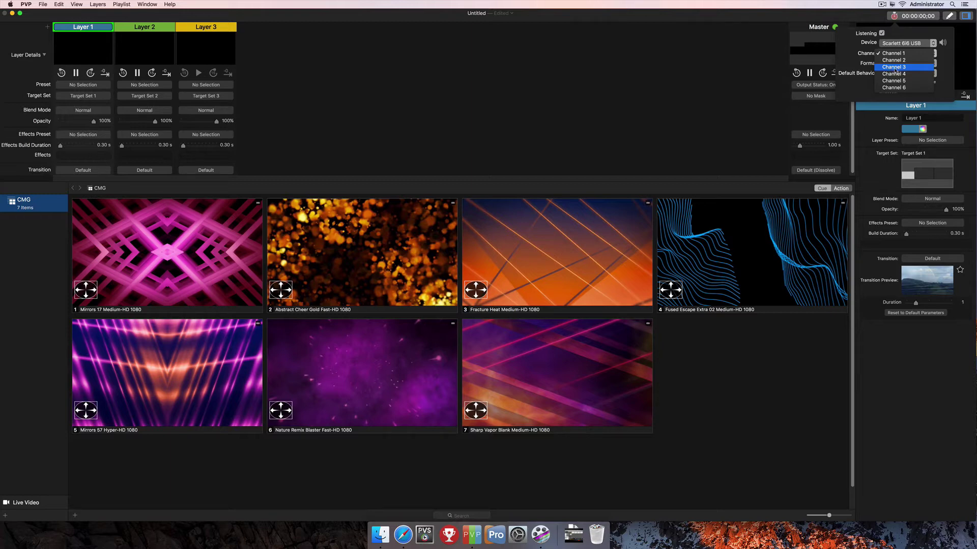
{"action": "left_click", "coordinate": [893, 68]}
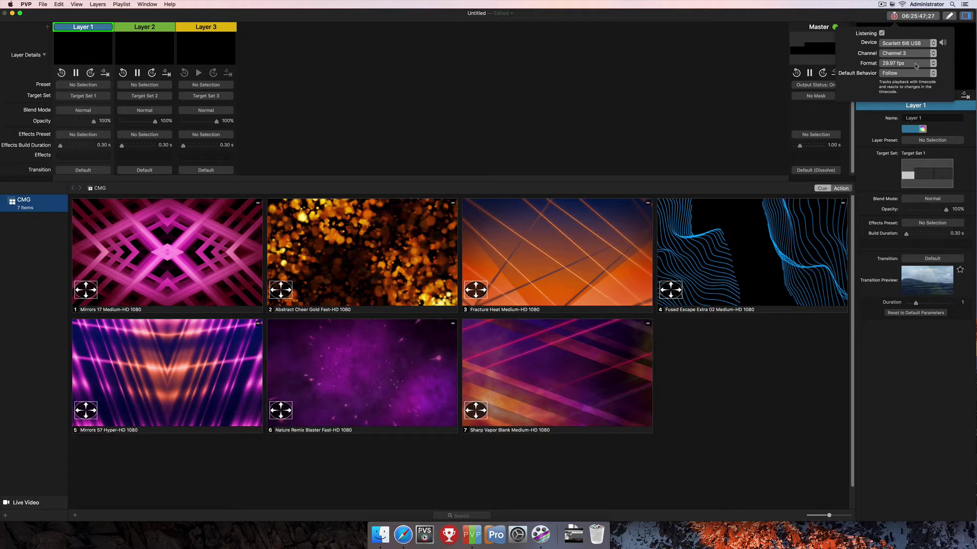
{"action": "left_click", "coordinate": [914, 65]}
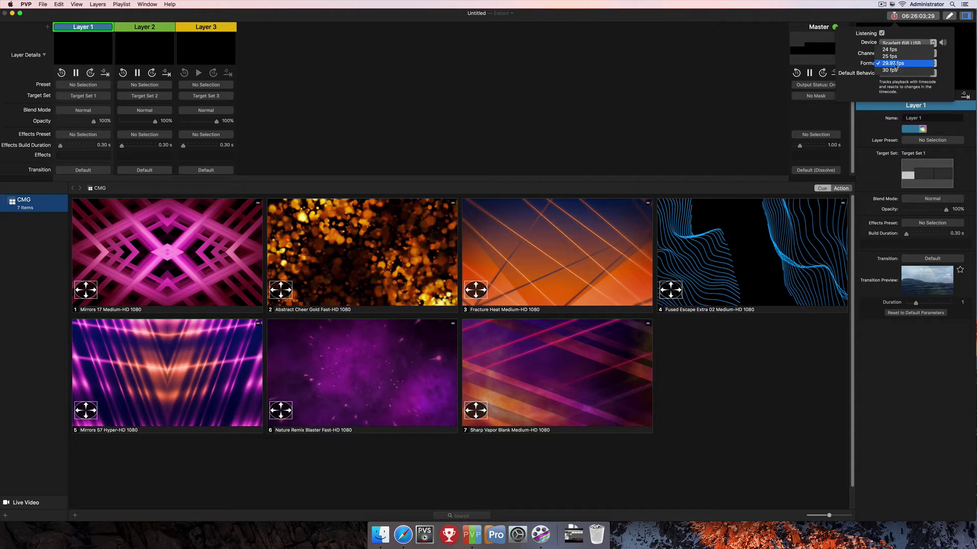
{"action": "left_click", "coordinate": [895, 64]}
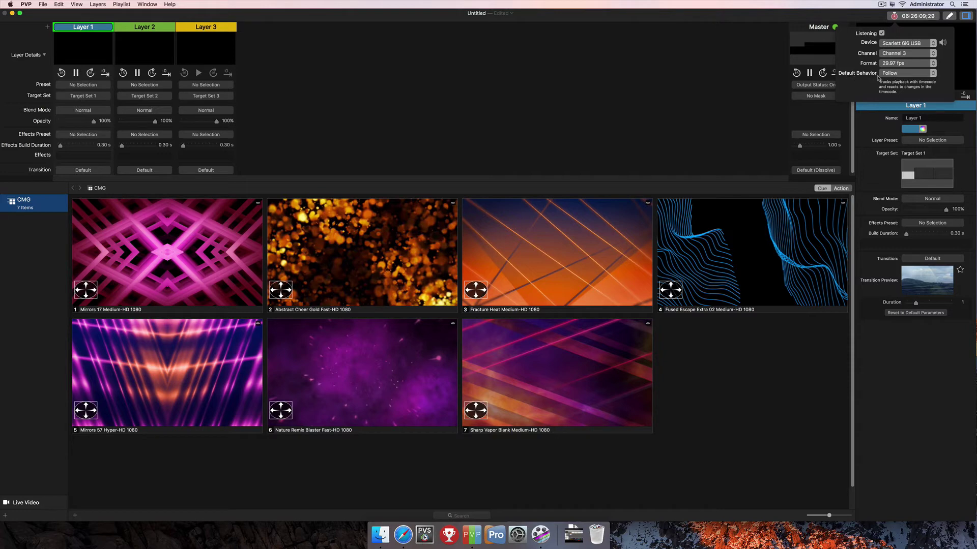
- Choose Follow as the default timecode behavior and close the timecode settings
{"action": "left_click", "coordinate": [906, 74]}
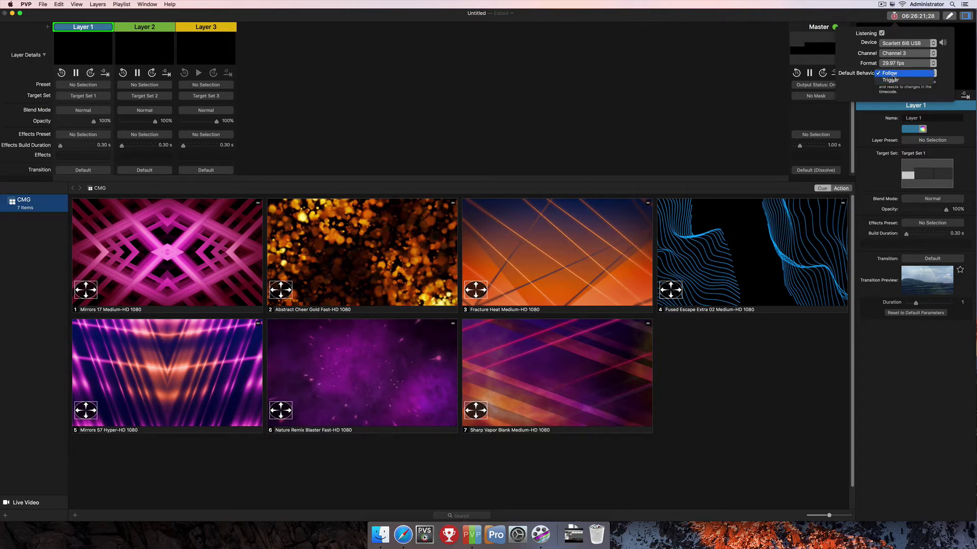
{"action": "left_click", "coordinate": [892, 76]}
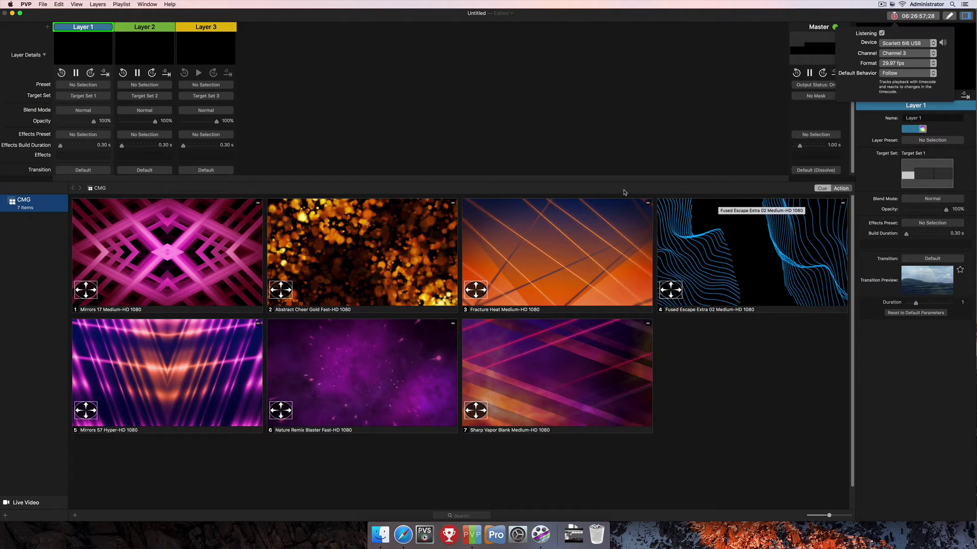
{"action": "left_click", "coordinate": [726, 90]}
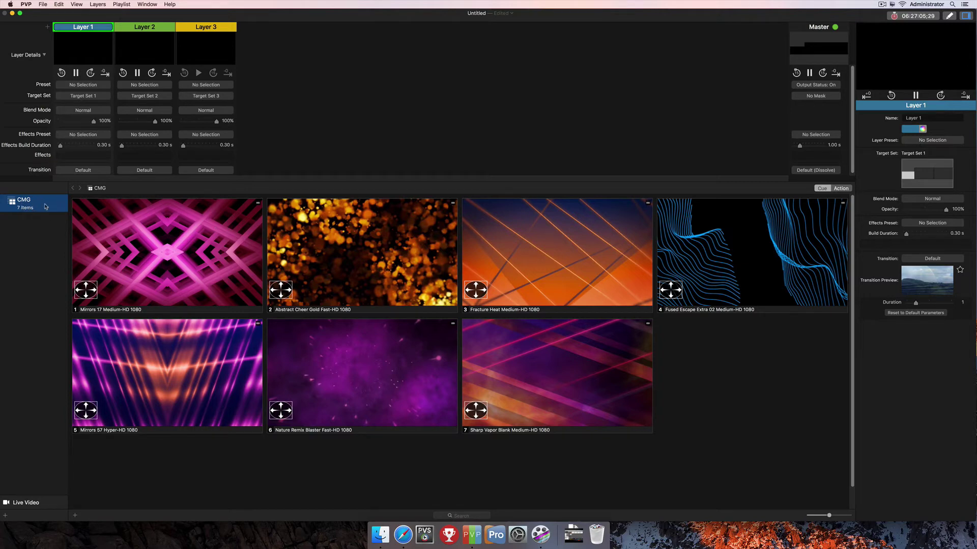
- Set the CMG playlist's timing to Timecode
{"action": "right_click", "coordinate": [46, 206]}
{"action": "mouse_move", "coordinate": [95, 240]}
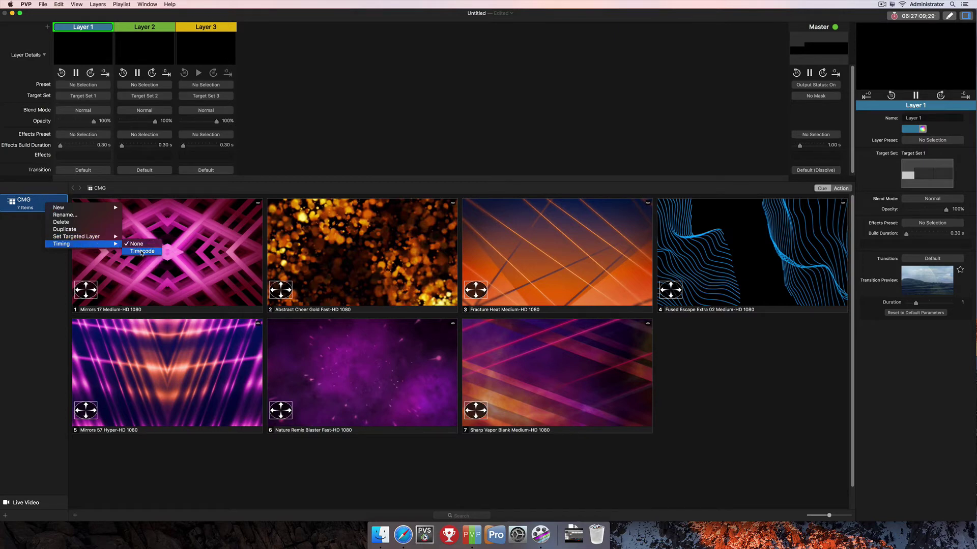
{"action": "left_click", "coordinate": [141, 251]}
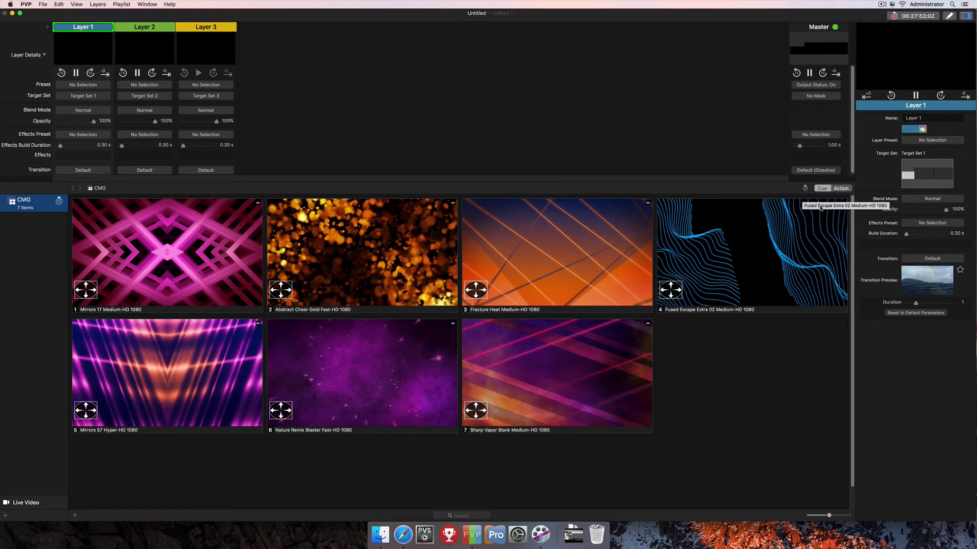
- Show the CMG playlist in Action view and set the Mirrors 17 Medium cue's timecode to 06:29:00;00
{"action": "left_click", "coordinate": [842, 189]}
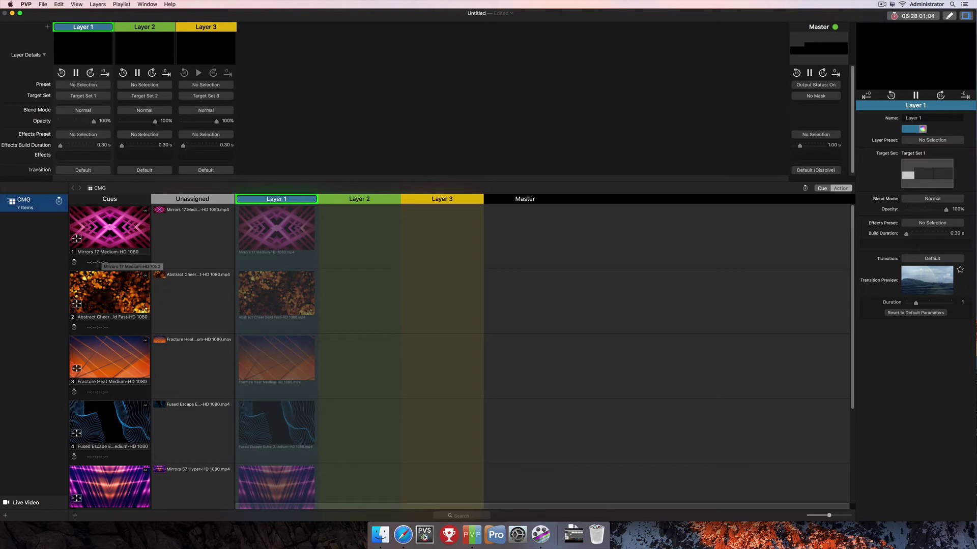
{"action": "left_click", "coordinate": [94, 262]}
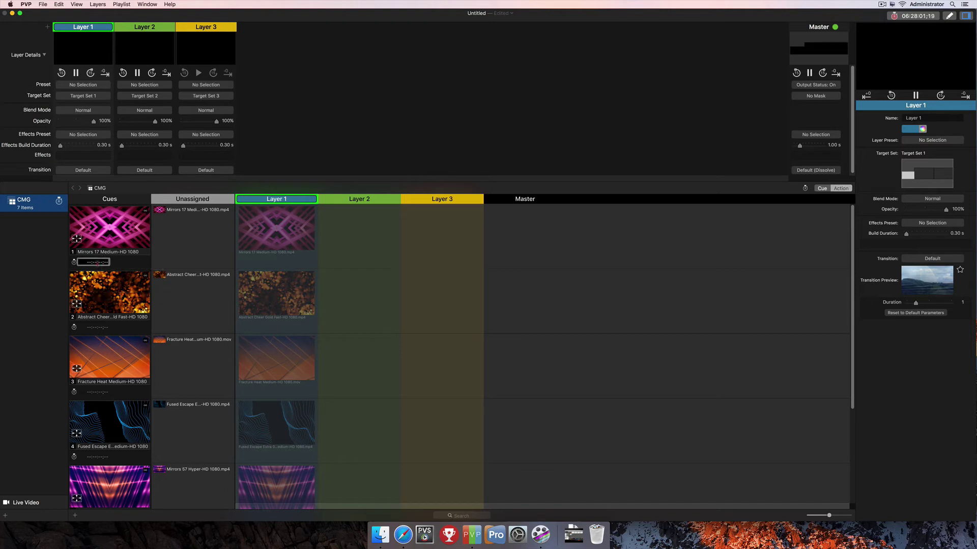
{"action": "left_click", "coordinate": [92, 262]}
{"action": "left_click", "coordinate": [94, 327]}
{"action": "left_click", "coordinate": [96, 392]}
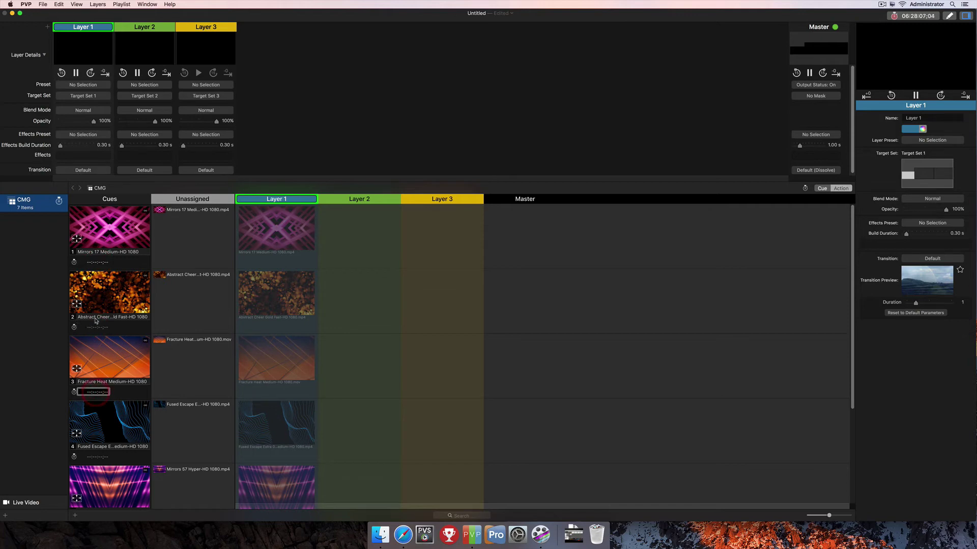
{"action": "left_click", "coordinate": [96, 327]}
{"action": "left_click", "coordinate": [104, 262]}
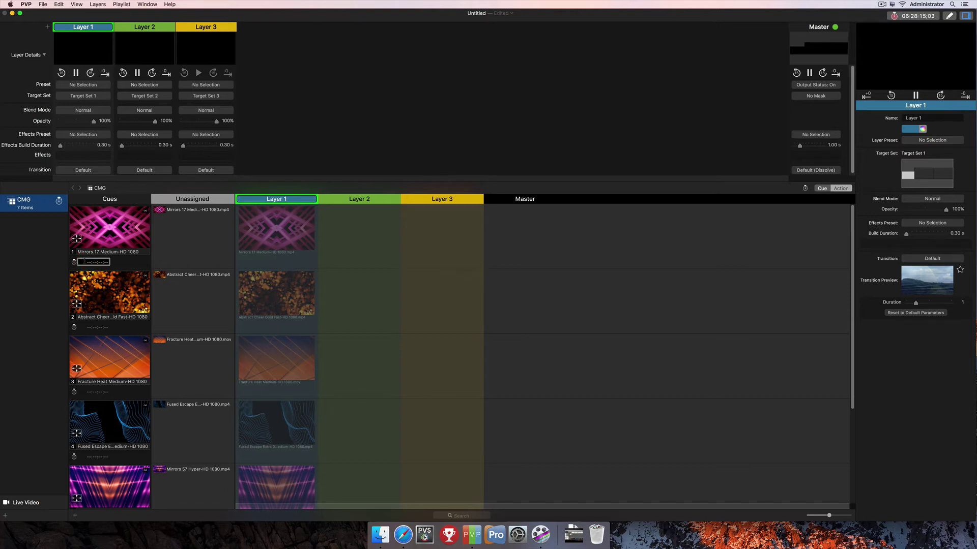
{"action": "left_click", "coordinate": [85, 262]}
{"action": "type", "text": "06290000"}
{"action": "key", "text": "Return"}
- Set the Abstract Cheer Gold Fast cue's timecode to 06:28:50;00
{"action": "left_click", "coordinate": [99, 328]}
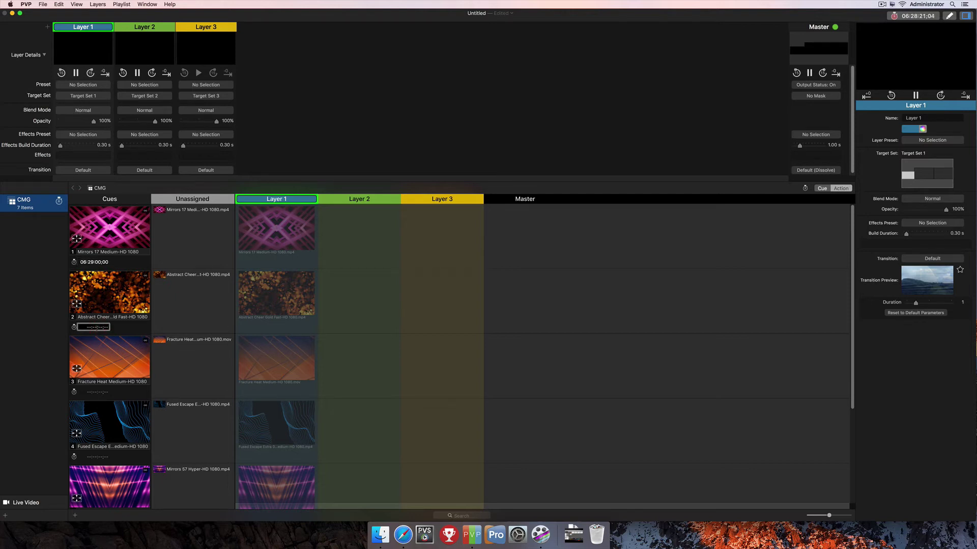
{"action": "type", "text": "06285000"}
{"action": "key", "text": "Return"}
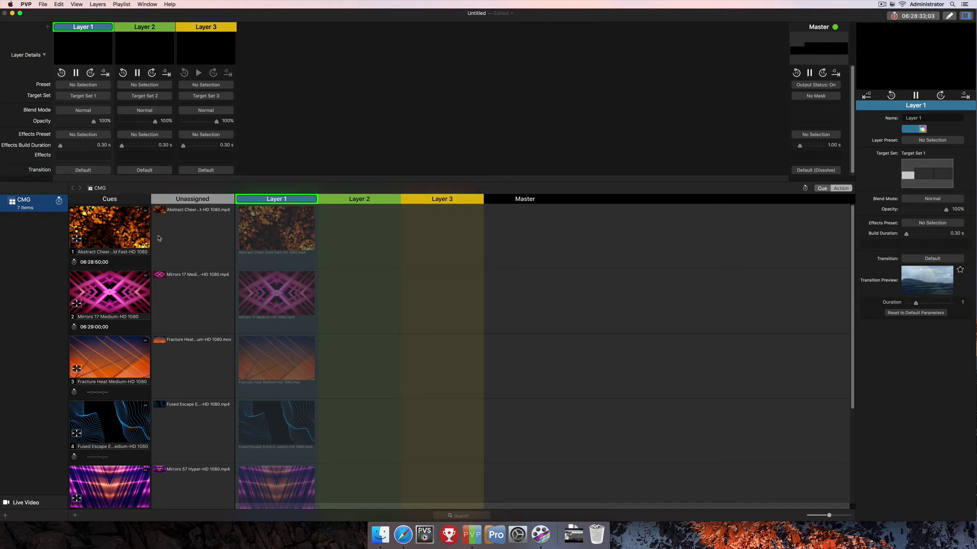
- Assign the Abstract Cheer Gold Fast clip to Layer 1 and the Mirrors 17 Medium clip to Layer 2
{"action": "left_click_drag", "start_coordinate": [167, 216], "coordinate": [260, 225]}
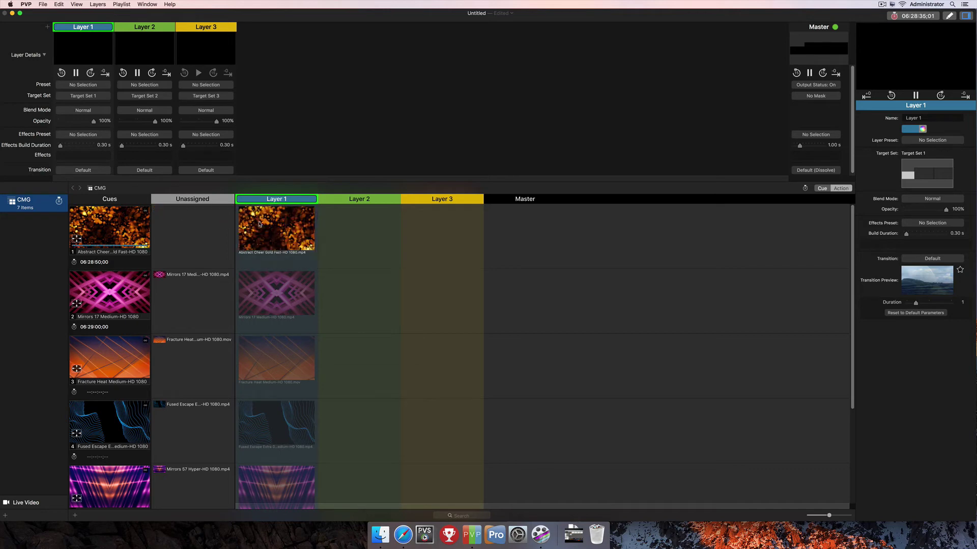
{"action": "left_click_drag", "start_coordinate": [157, 283], "coordinate": [358, 300]}
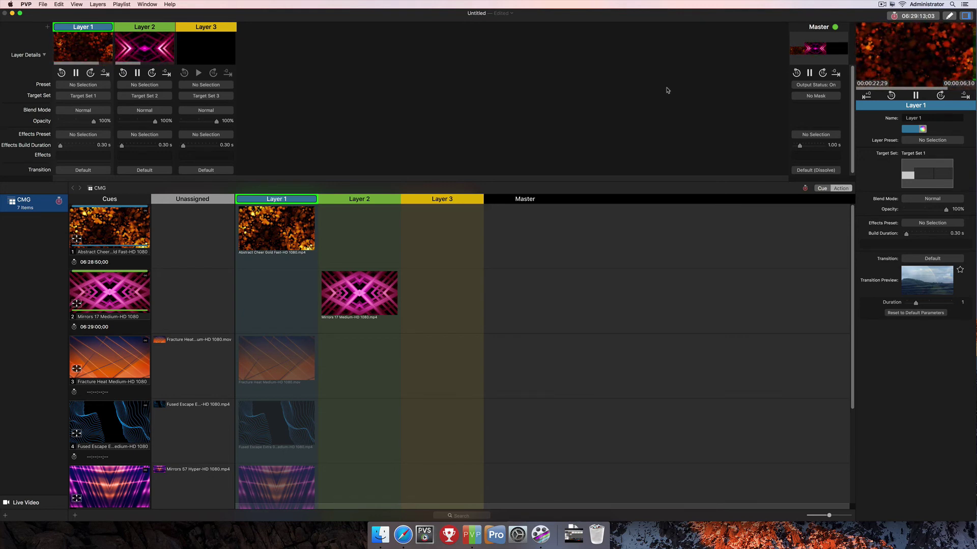
- Pause and resume the timecode to check how the playing layers follow it
{"action": "key", "text": "space"}
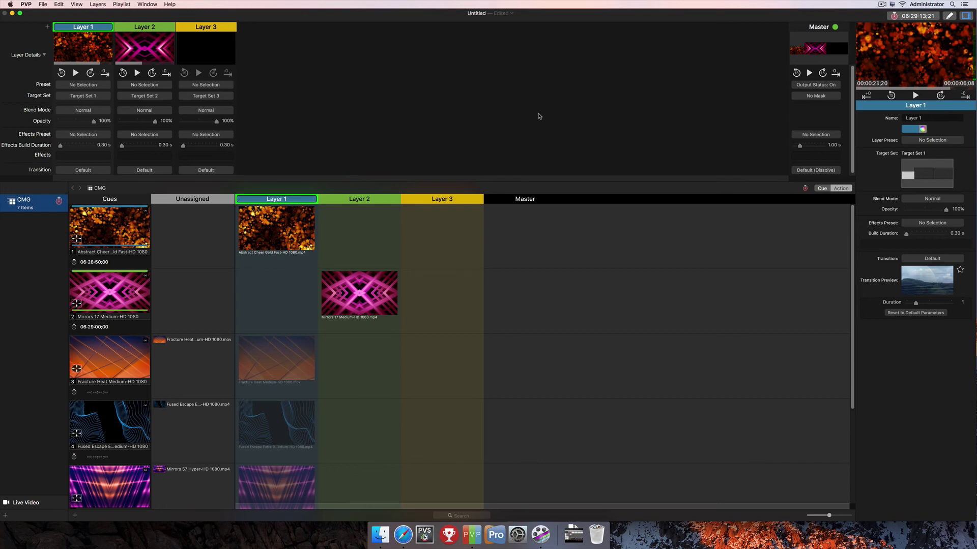
{"action": "key", "text": "space"}
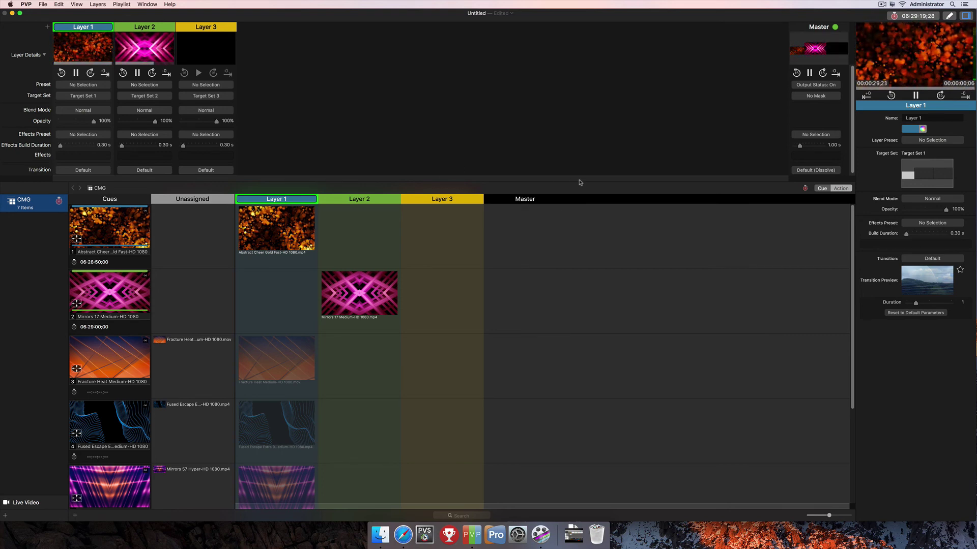
- View the playlist in Cue view, return to Action view, and pause and resume the timecode again
{"action": "left_click", "coordinate": [822, 189]}
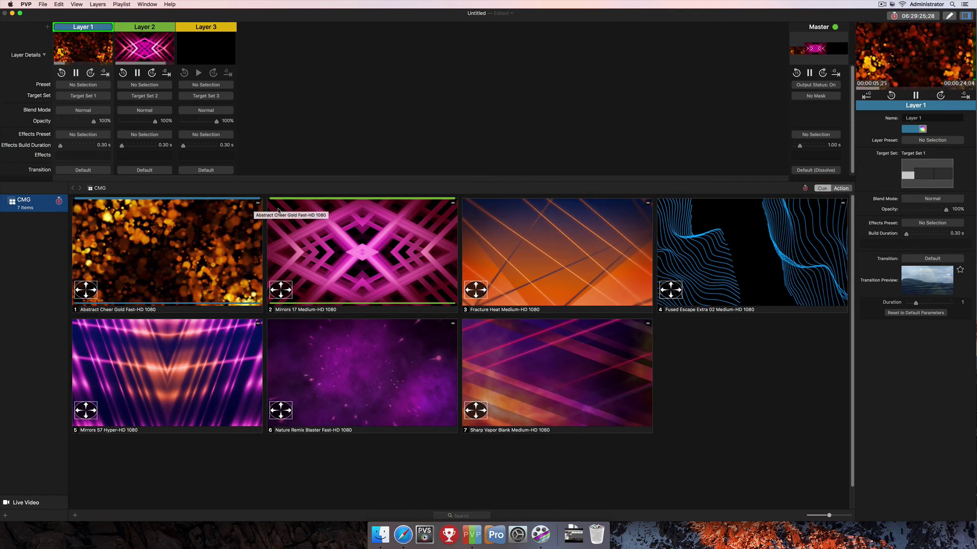
{"action": "left_click", "coordinate": [844, 190]}
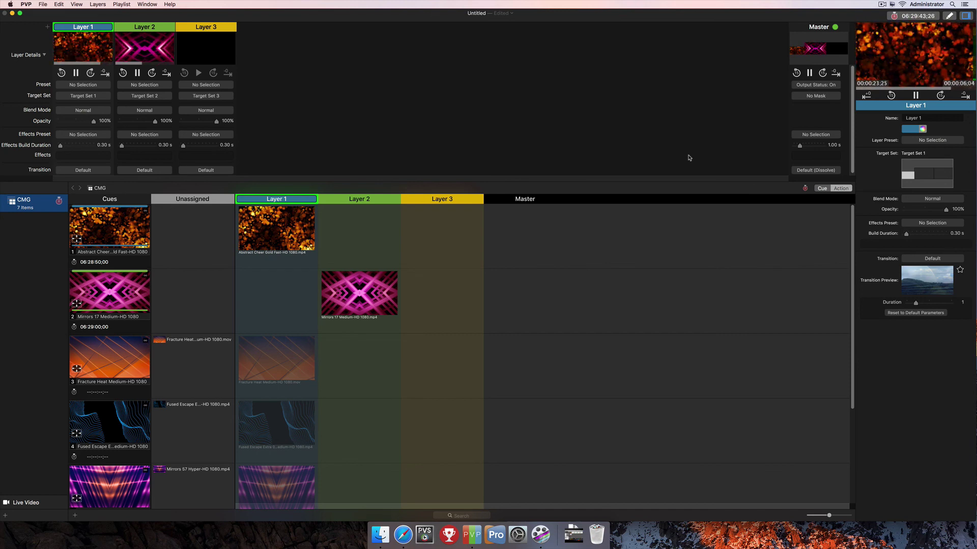
{"action": "key", "text": "space"}
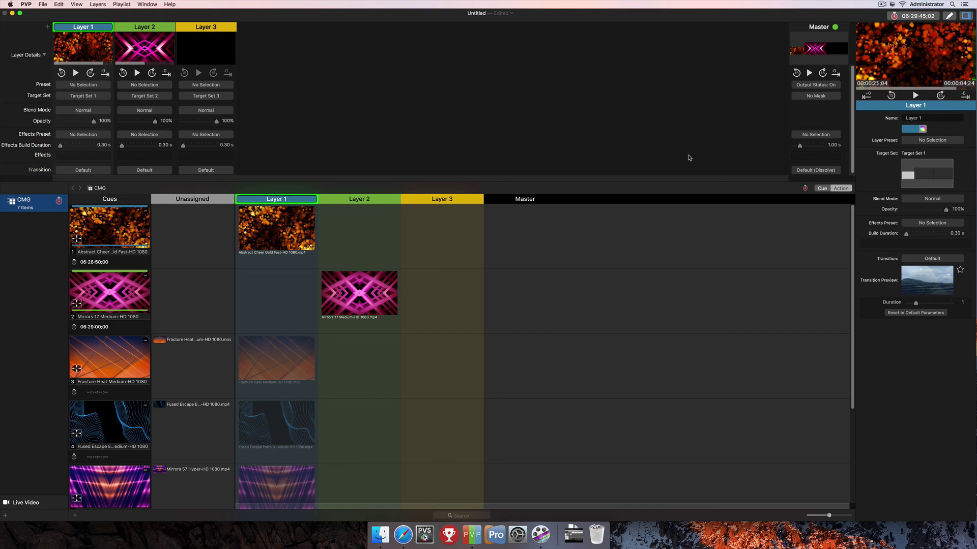
{"action": "key", "text": "space"}
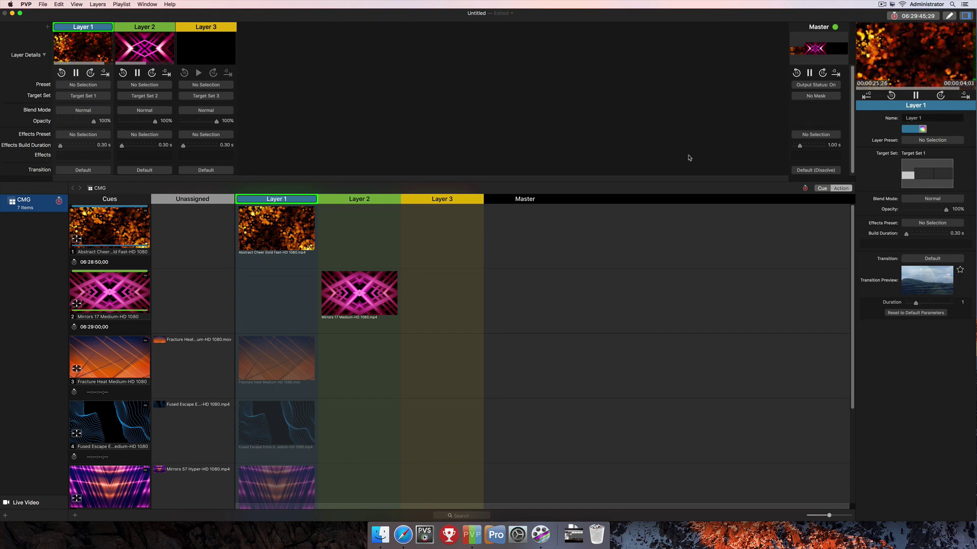